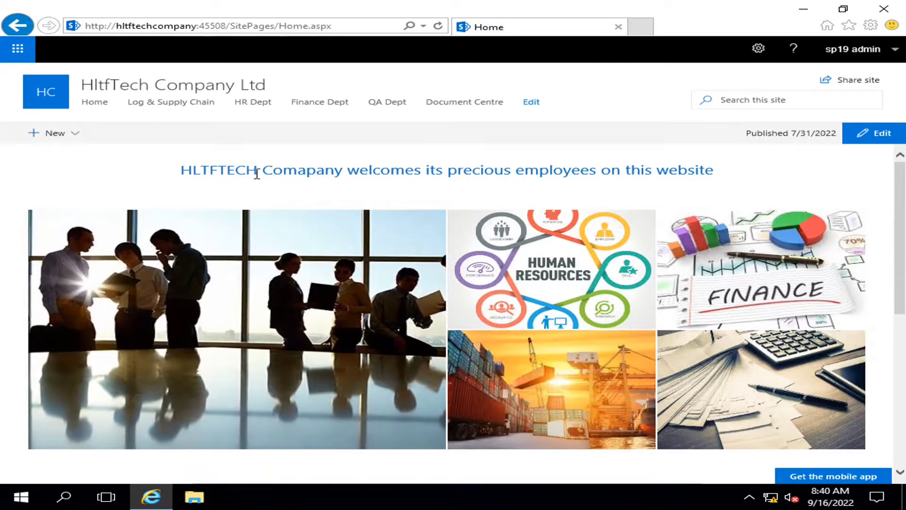
Go to Log & Supply Chain's Logistics Department and open the Logistics Documents library settings.
{"action": "left_click", "coordinate": [192, 104]}
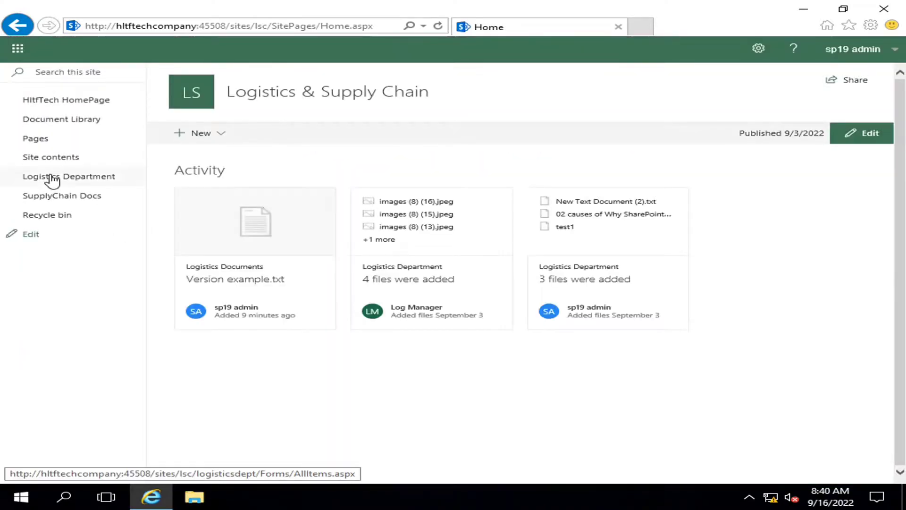
{"action": "left_click", "coordinate": [53, 179]}
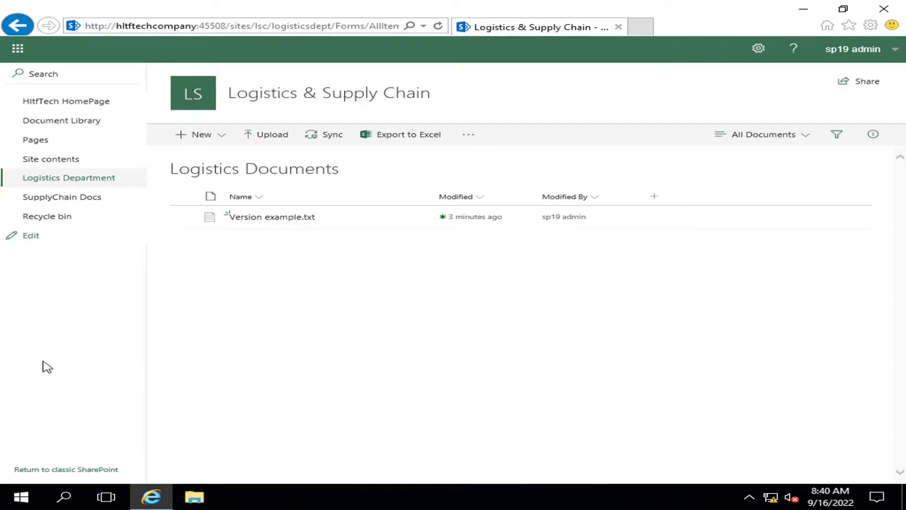
{"action": "left_click", "coordinate": [768, 58]}
{"action": "left_click", "coordinate": [718, 139]}
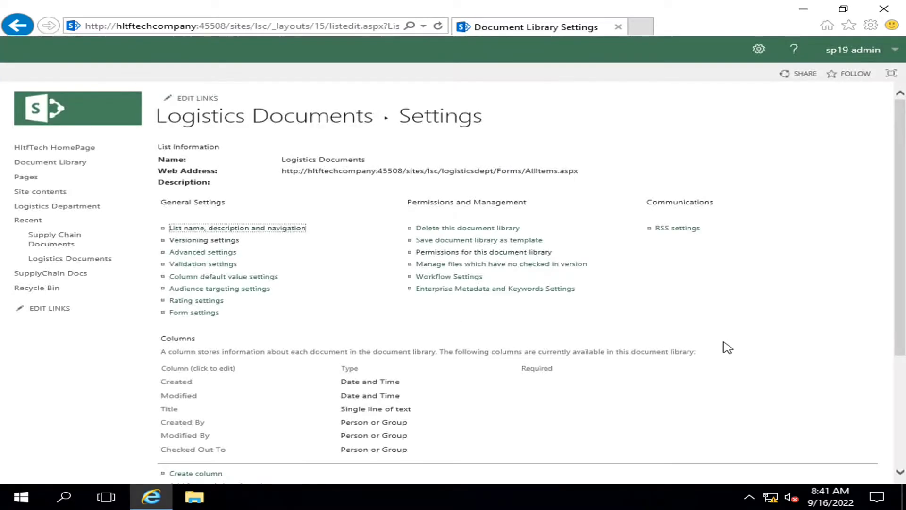
Start saving the library as a template named 'Demo Template' with Include Content left off.
{"action": "left_click", "coordinate": [462, 242]}
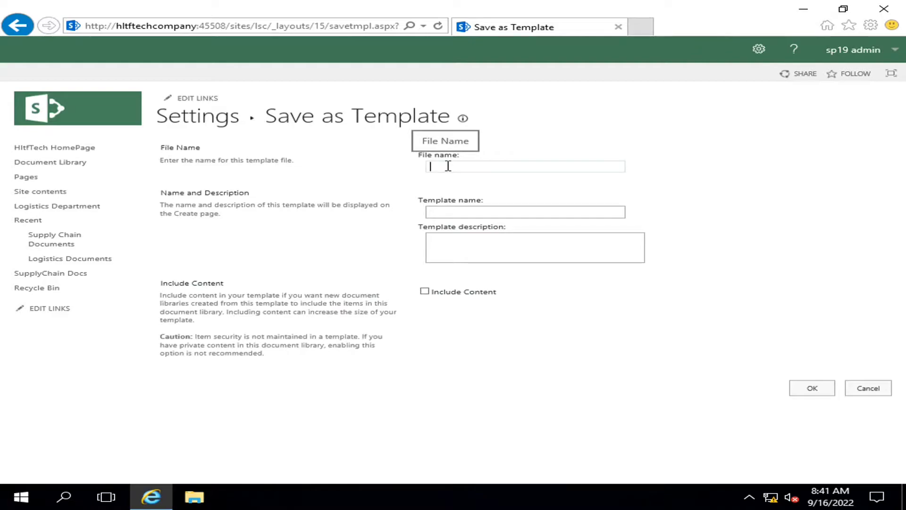
{"action": "type", "text": "m"}
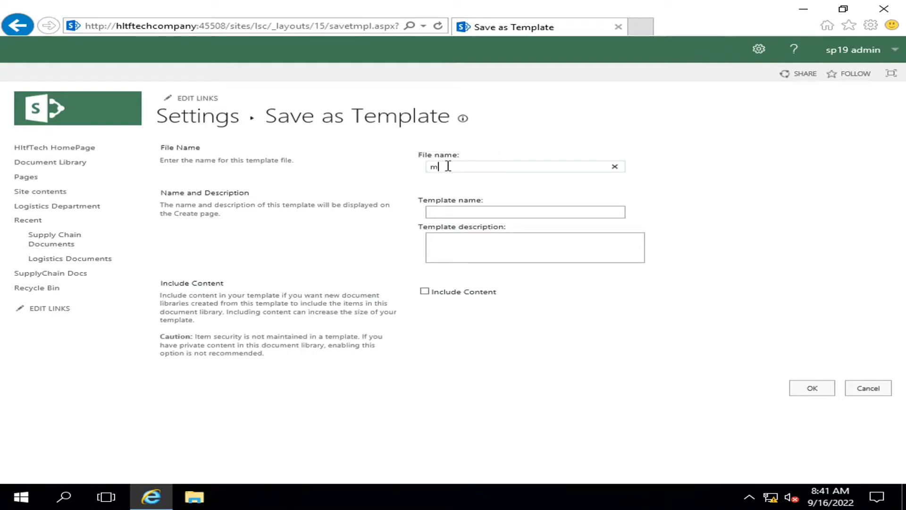
{"action": "key", "text": "BackSpace"}
{"action": "key", "text": "BackSpace"}
{"action": "type", "text": "Demo Template"}
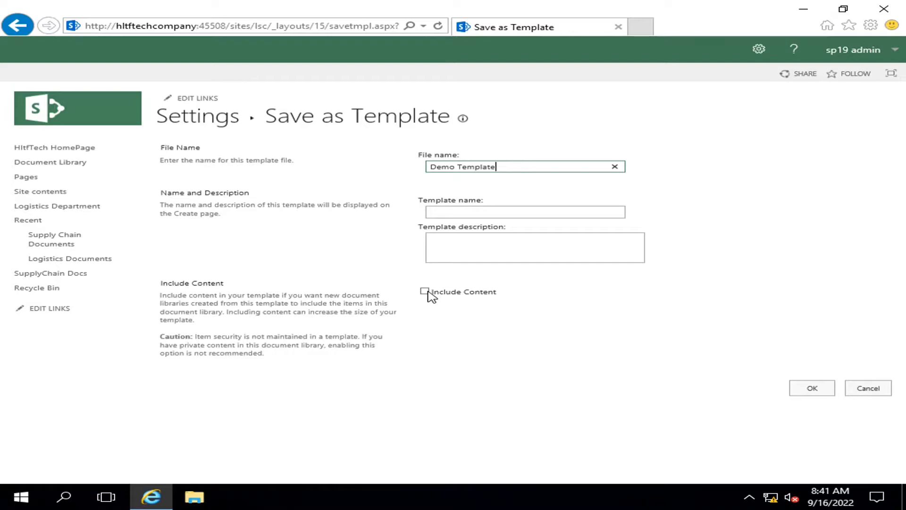
{"action": "left_click", "coordinate": [424, 292]}
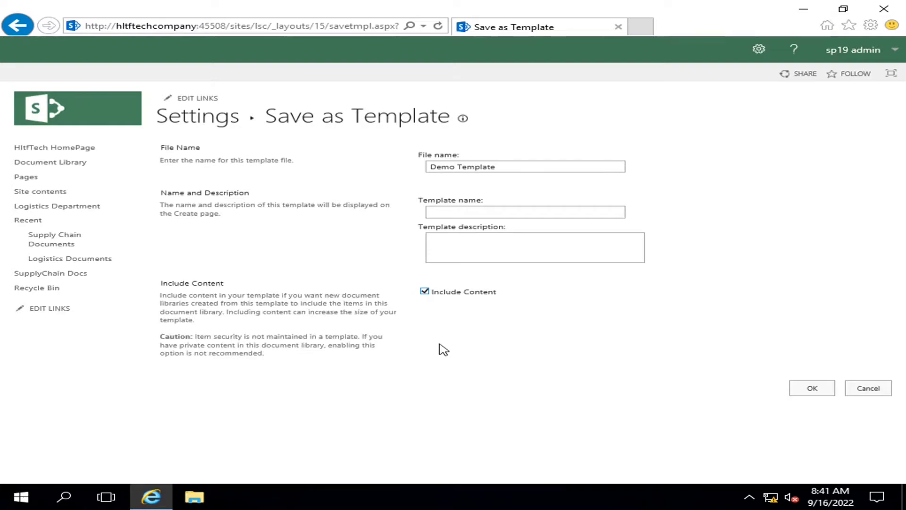
{"action": "left_click", "coordinate": [425, 291]}
Copy 'Demo Template' into the Template name field, save, and return to library settings.
{"action": "left_click", "coordinate": [808, 394]}
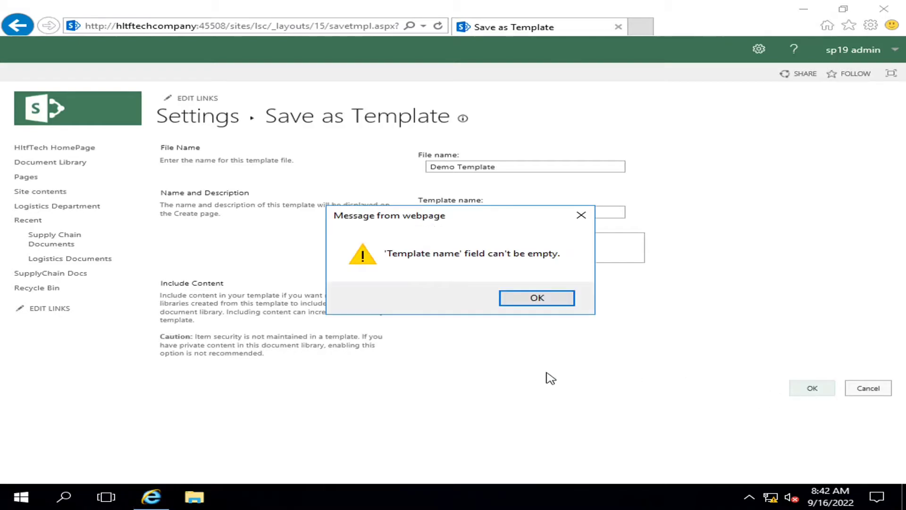
{"action": "left_click", "coordinate": [528, 297]}
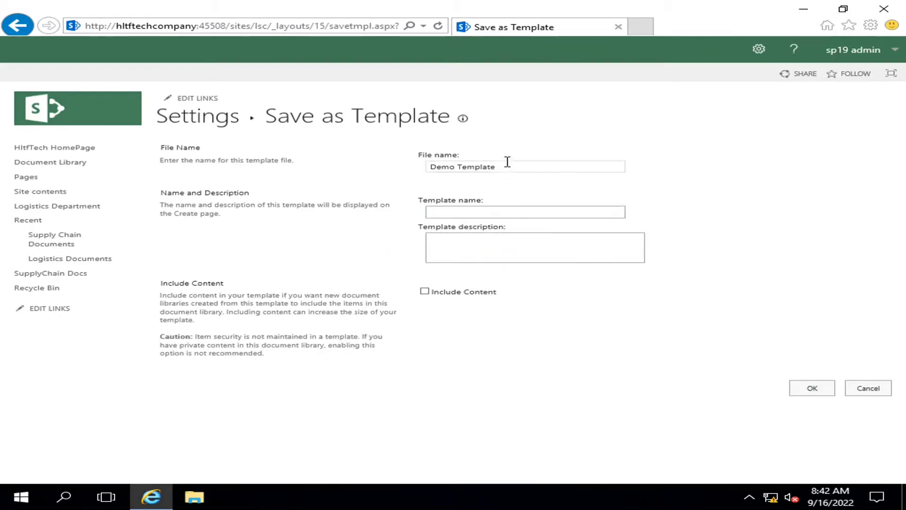
{"action": "left_click_drag", "start_coordinate": [507, 166], "coordinate": [423, 166]}
{"action": "key", "text": "ctrl+c"}
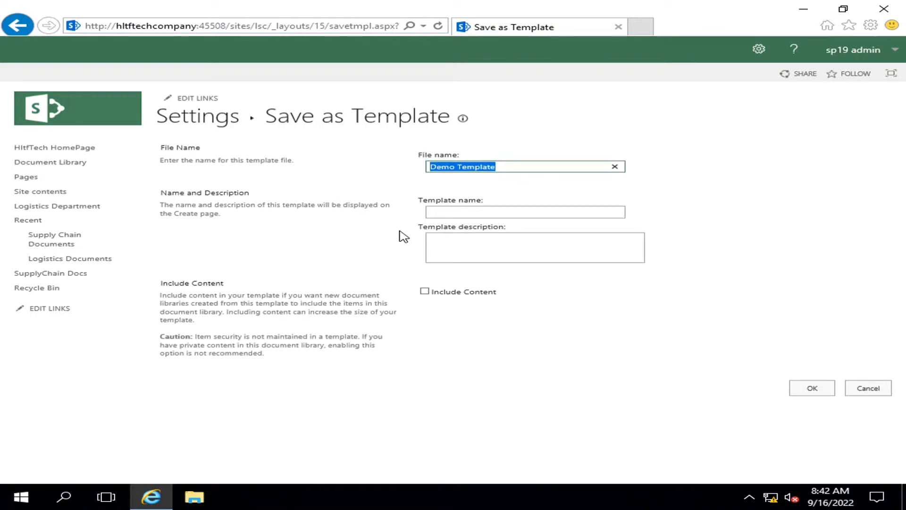
{"action": "key", "text": "Tab"}
{"action": "key", "text": "ctrl+v"}
{"action": "left_click", "coordinate": [800, 394]}
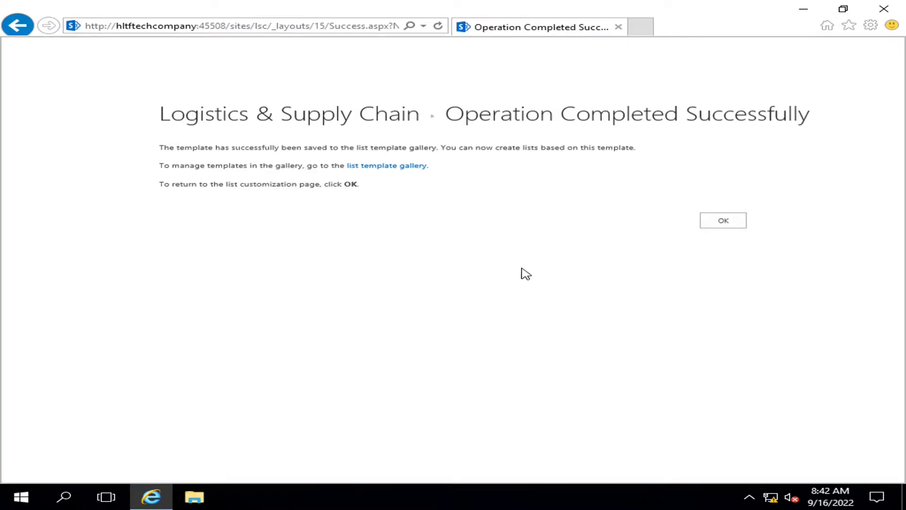
{"action": "left_click", "coordinate": [727, 226]}
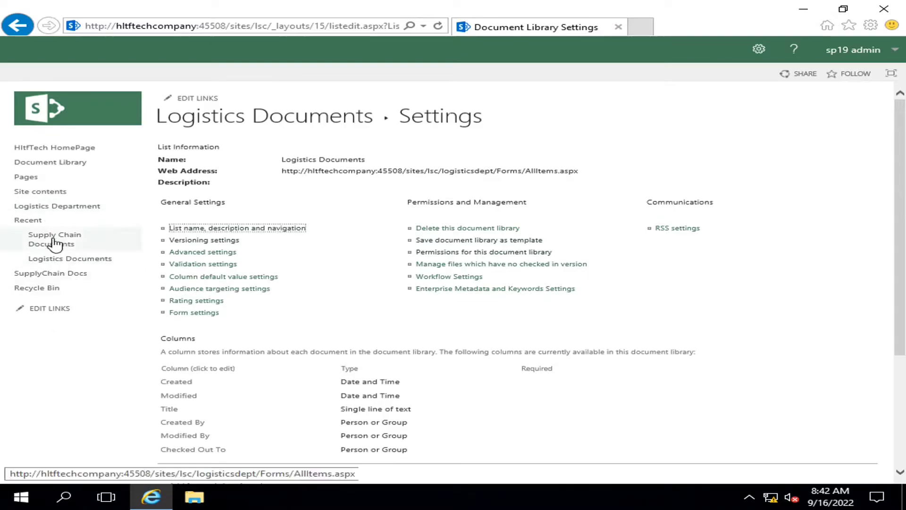
From Site contents, add a new app from the 'Demo Template' tile, naming the library 'test'.
{"action": "left_click", "coordinate": [41, 192]}
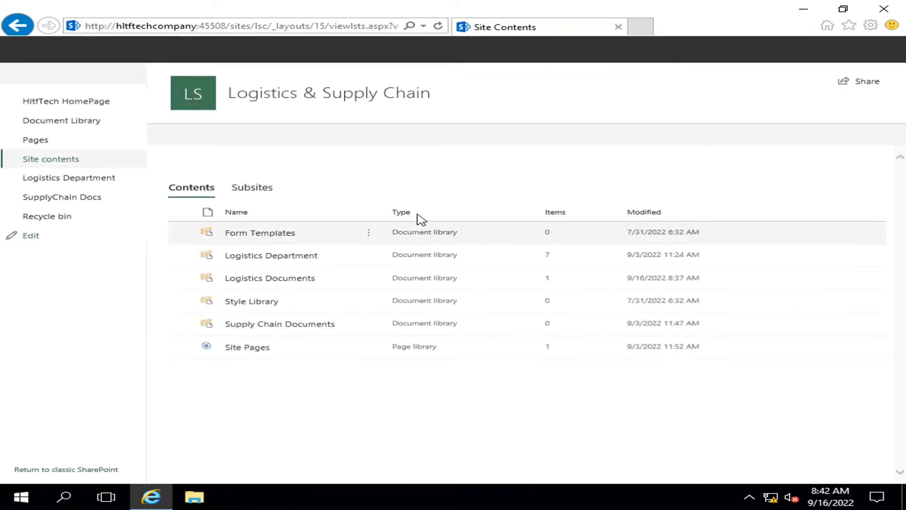
{"action": "left_click", "coordinate": [220, 140]}
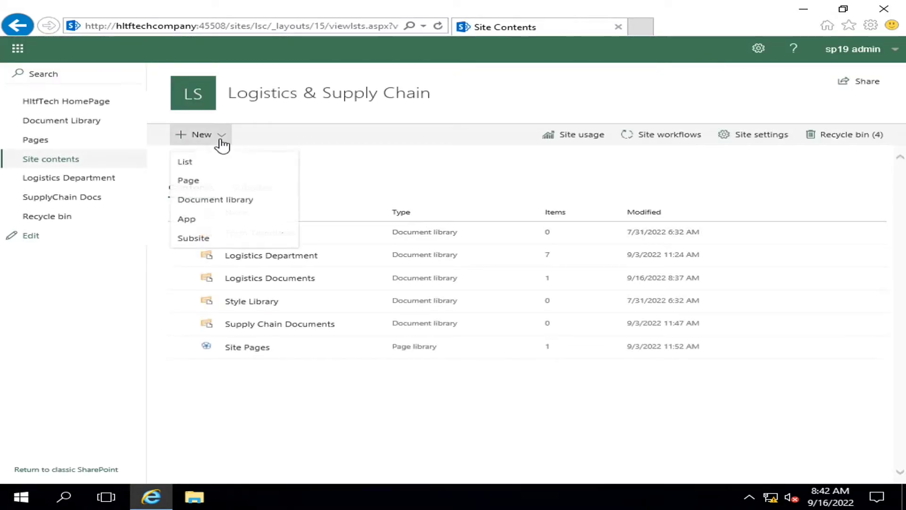
{"action": "left_click", "coordinate": [199, 221]}
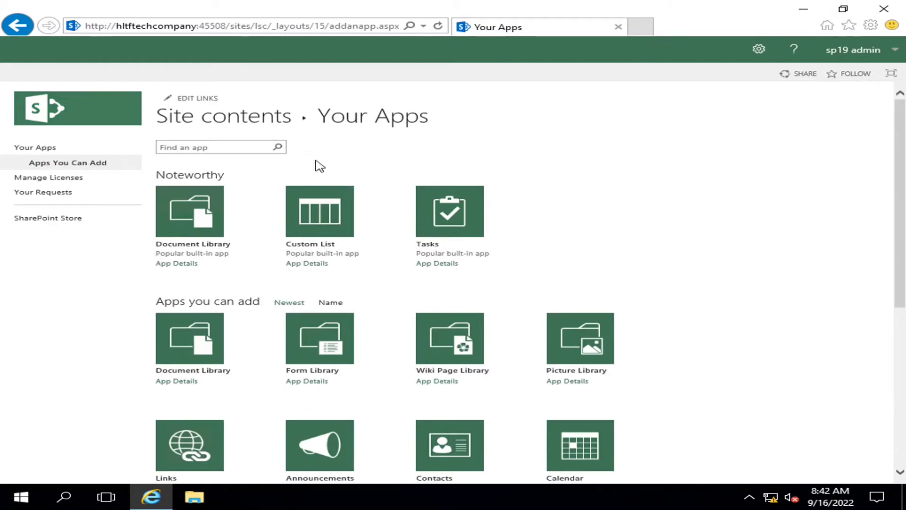
{"action": "left_click", "coordinate": [202, 149]}
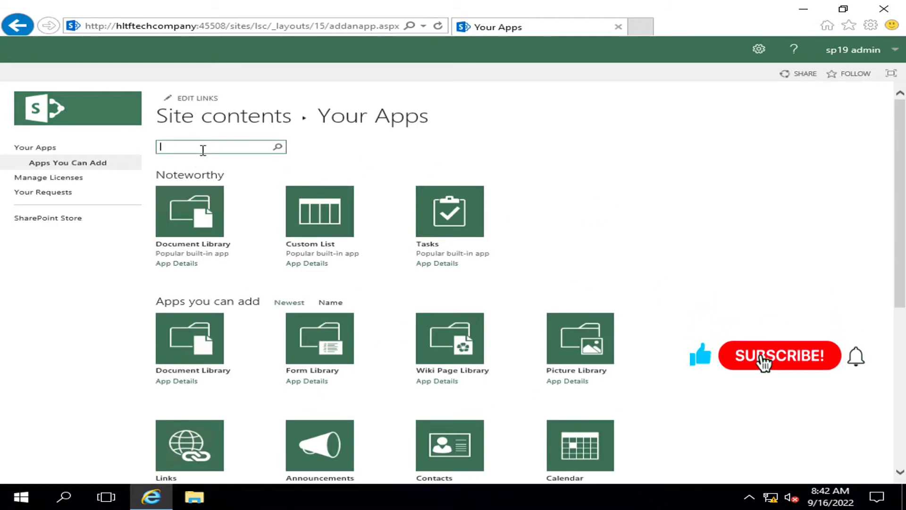
{"action": "type", "text": "demo"}
{"action": "key", "text": "Return"}
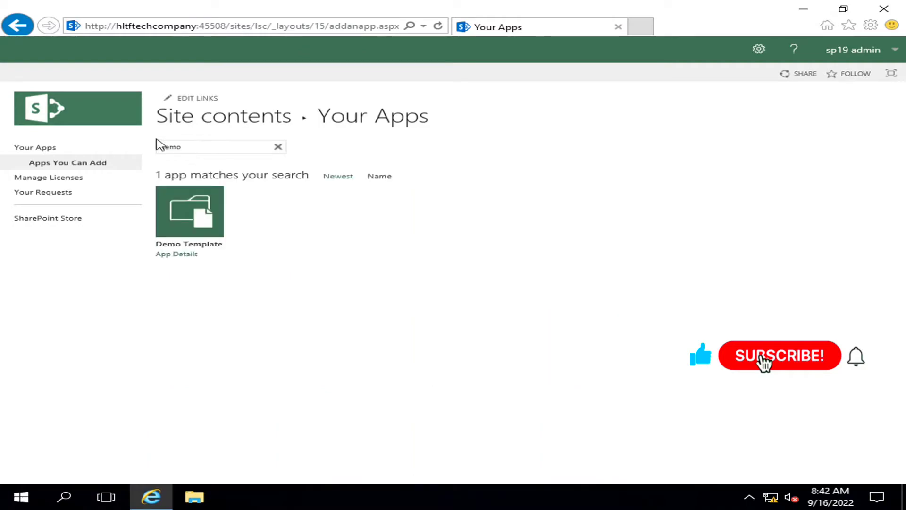
{"action": "left_click", "coordinate": [186, 211]}
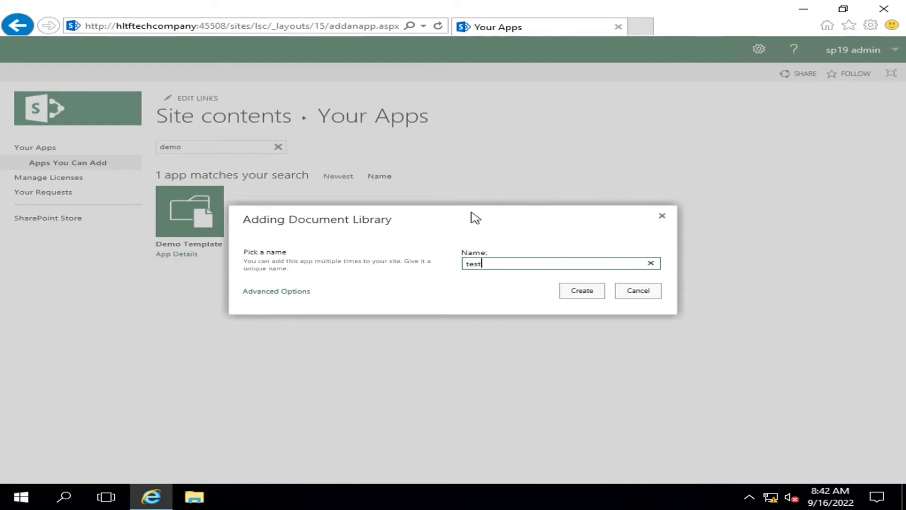
{"action": "left_click", "coordinate": [584, 290]}
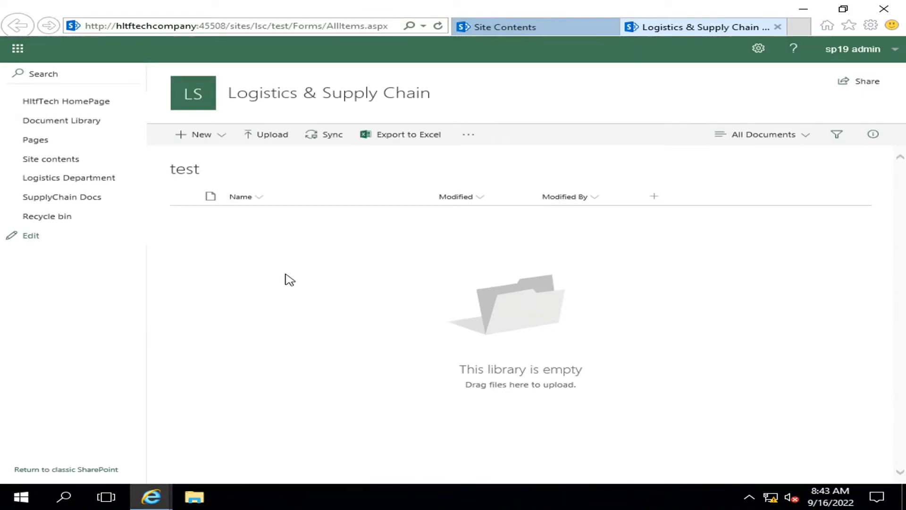
Look over the test library's advanced settings, confirm with OK, then minimise the remote session.
{"action": "left_click", "coordinate": [758, 50]}
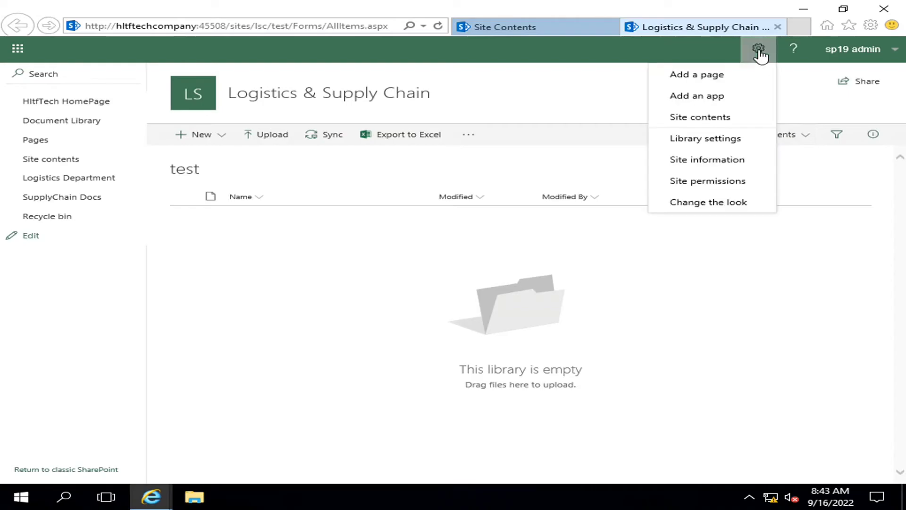
{"action": "left_click", "coordinate": [728, 138]}
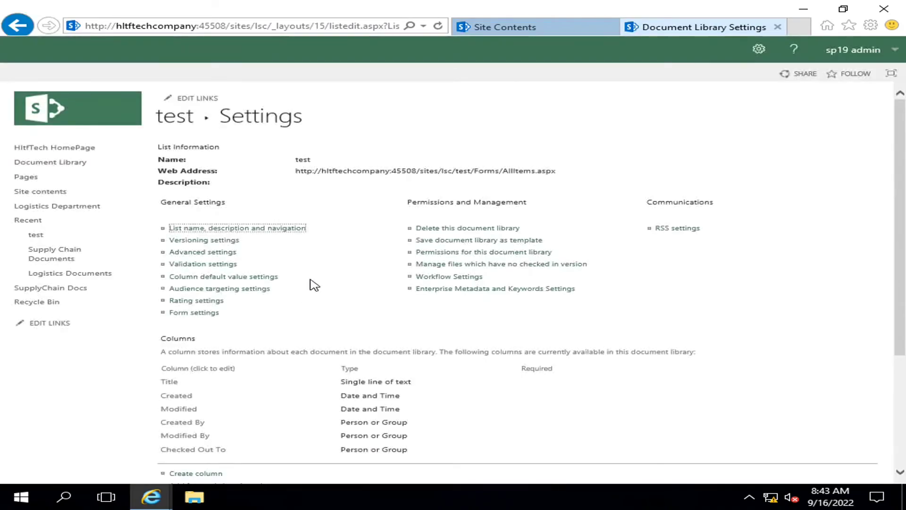
{"action": "left_click", "coordinate": [200, 253]}
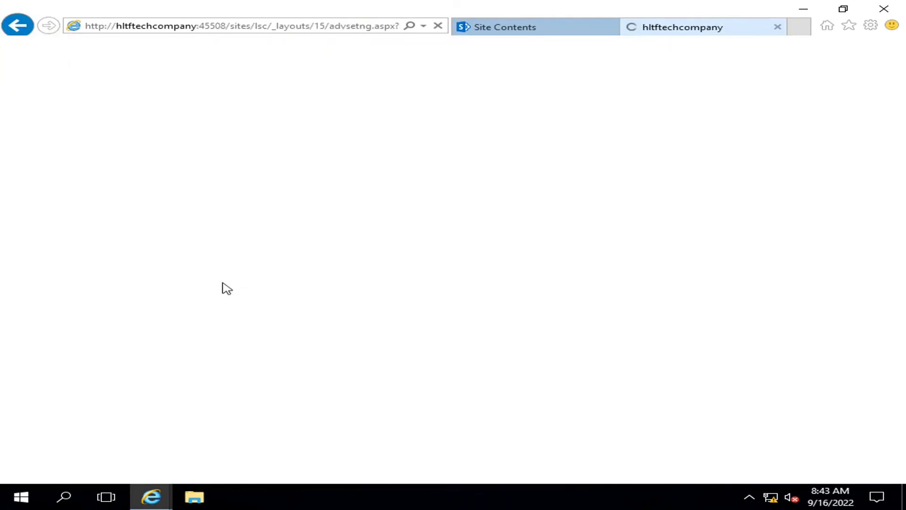
{"action": "scroll", "coordinate": [303, 324], "scroll_direction": "down", "scroll_amount": 5}
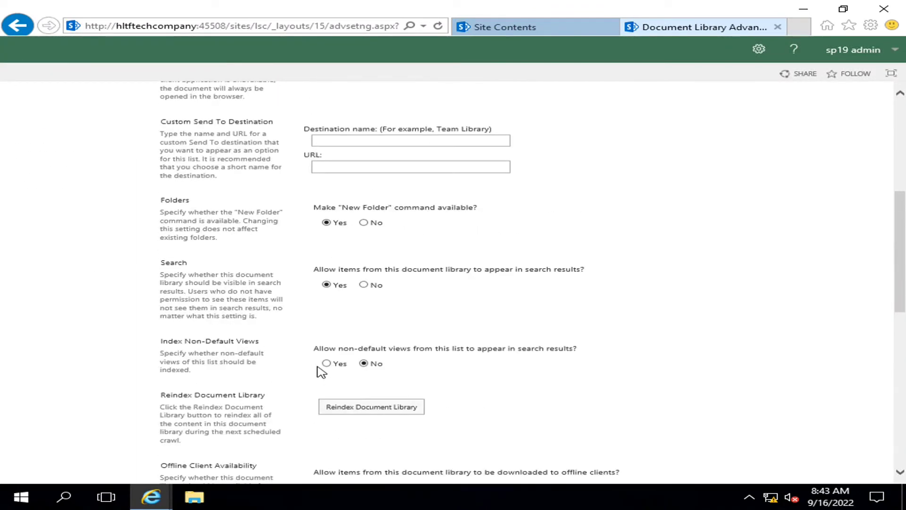
{"action": "scroll", "coordinate": [322, 373], "scroll_direction": "up", "scroll_amount": 5}
{"action": "scroll", "coordinate": [323, 372], "scroll_direction": "down", "scroll_amount": 15}
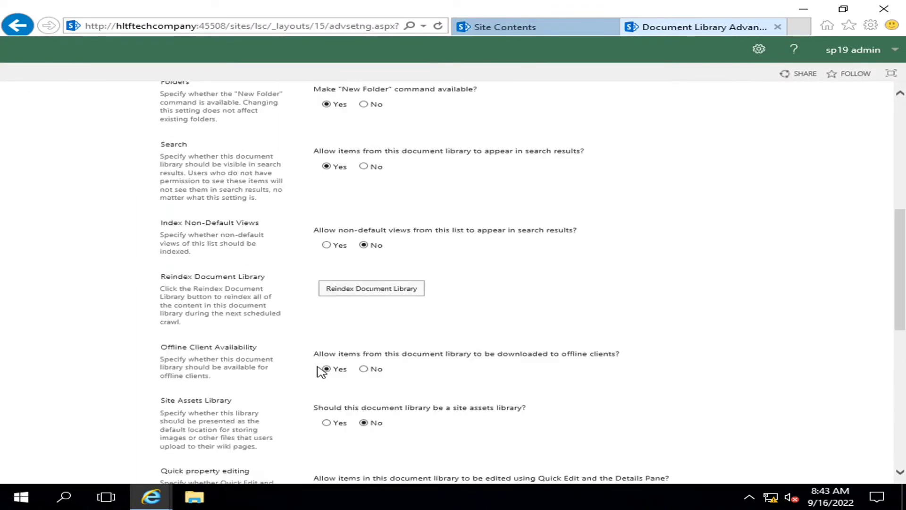
{"action": "left_click", "coordinate": [489, 442]}
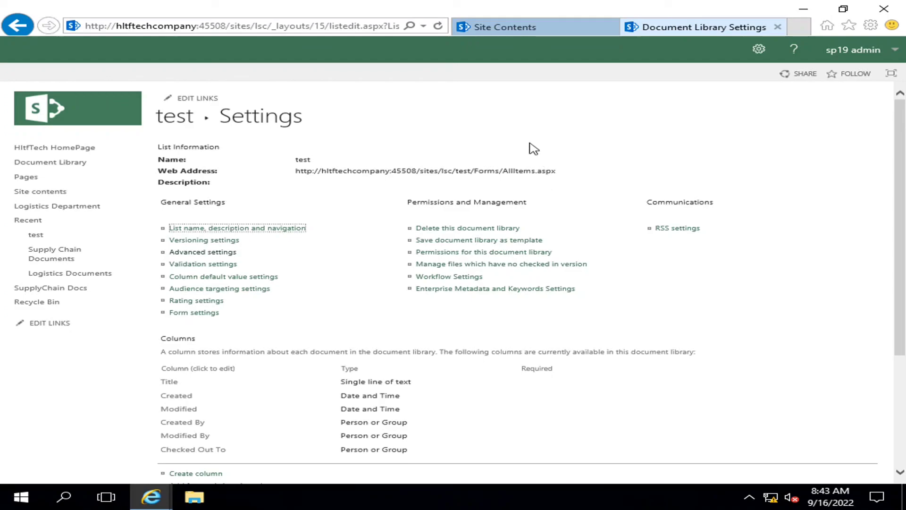
{"action": "mouse_move", "coordinate": [533, 3]}
{"action": "left_click", "coordinate": [581, 8]}
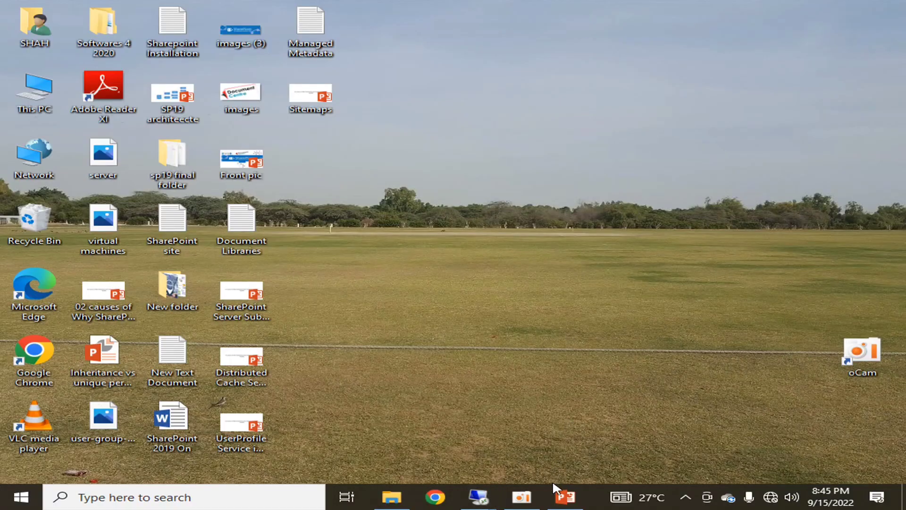